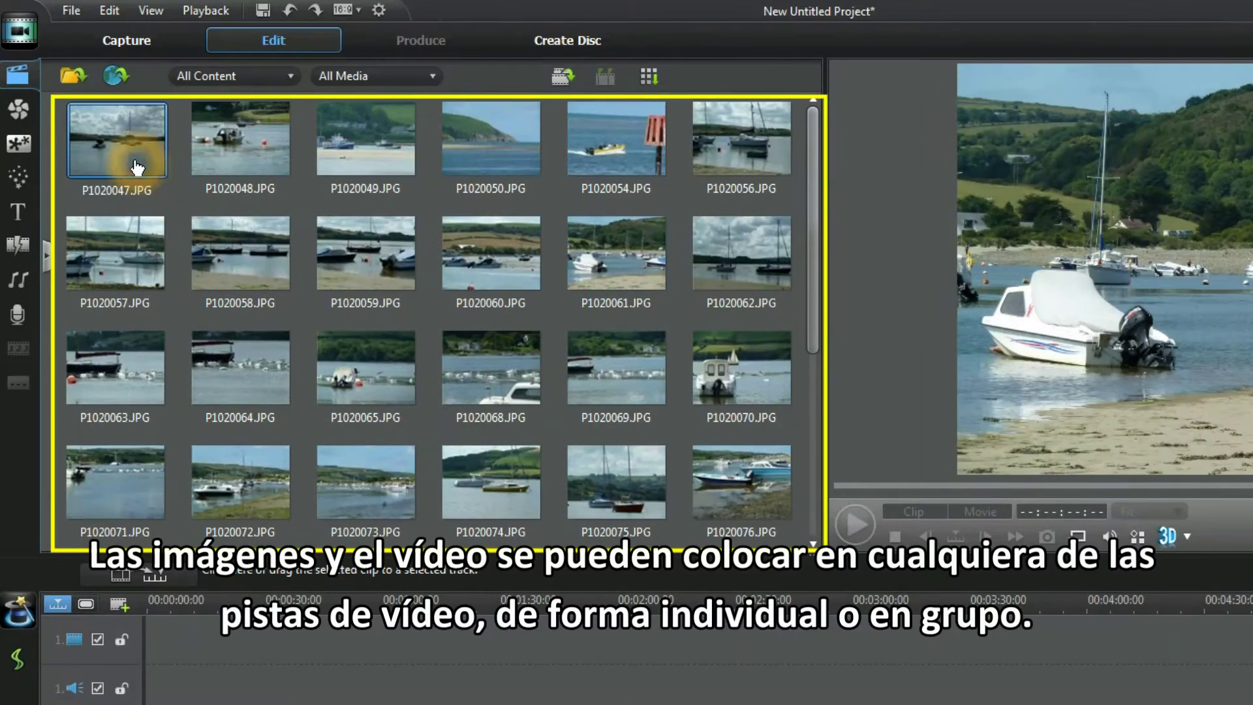
# - Select the full range of beach photos and drop them onto video track 1, then pick one clip
pyautogui.moveTo(818, 318); pyautogui.dragTo(819, 529)
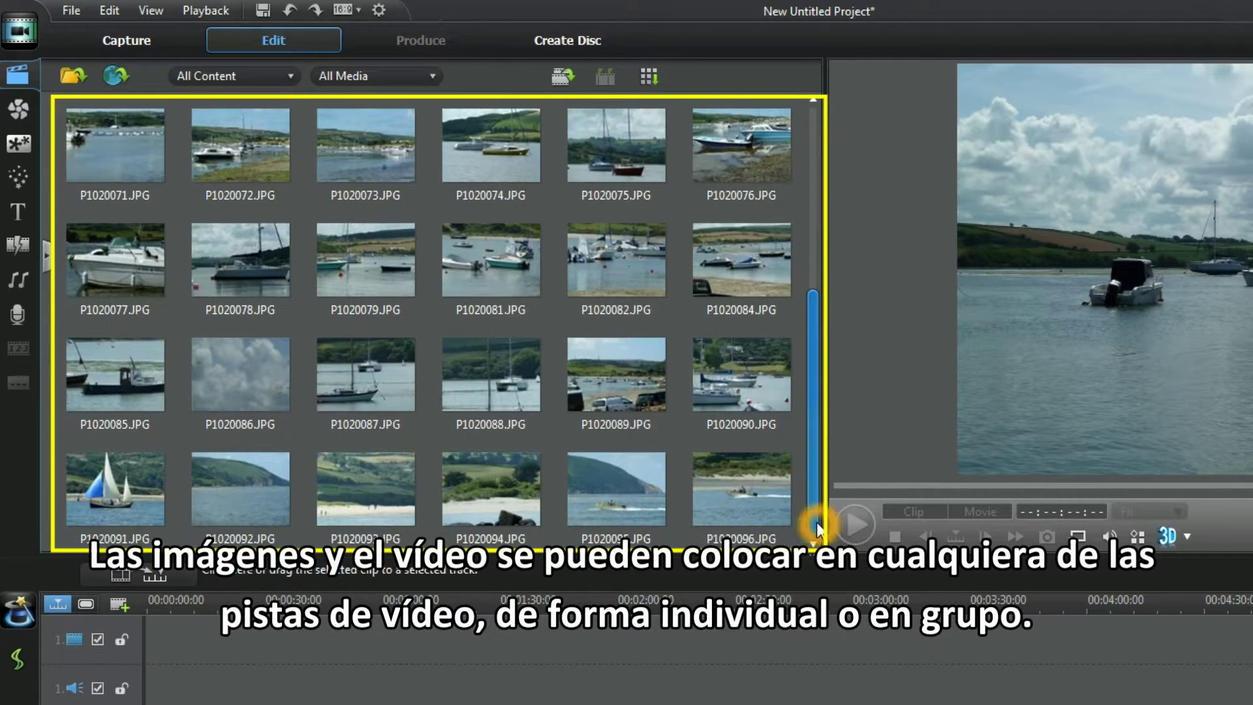
pyautogui.keyDown('shift'); pyautogui.click(765, 519); pyautogui.keyUp('shift')
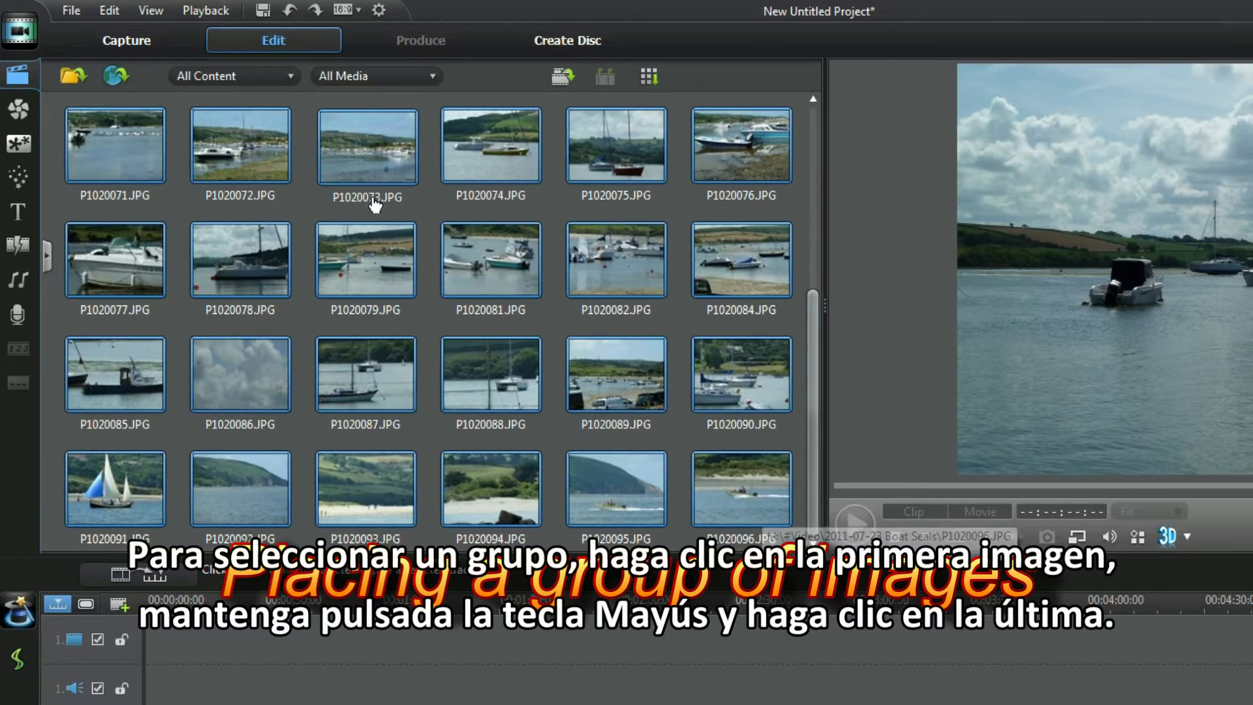
pyautogui.moveTo(618, 402); pyautogui.dragTo(142, 661)
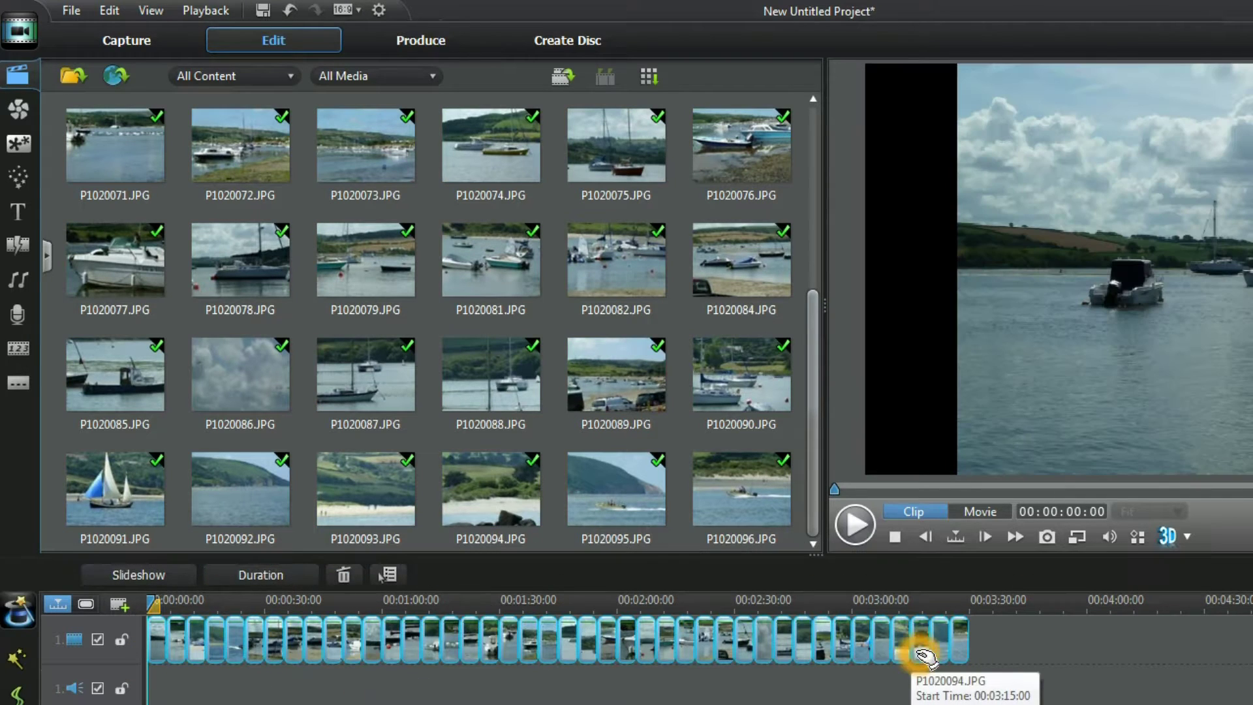
pyautogui.click(871, 658)
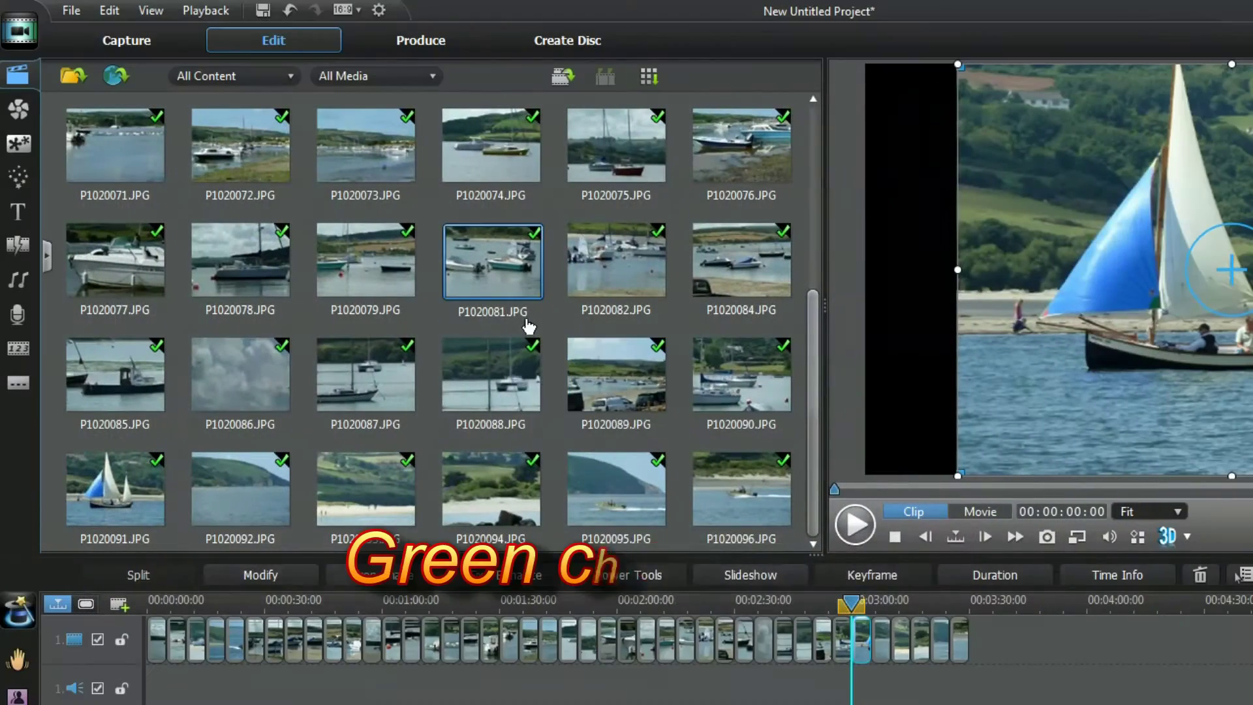
pyautogui.click(679, 349)
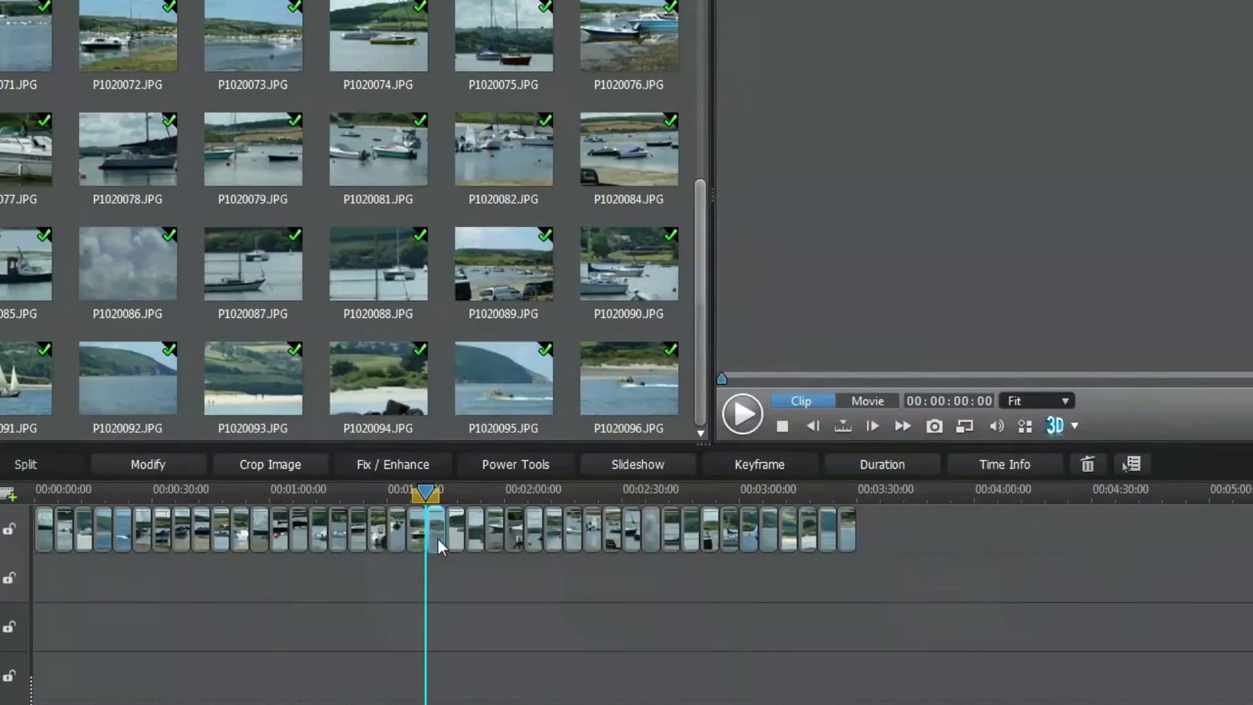
# - Open Crop Image for a harbour photo clip and shift its 3200 × 1800 crop frame up-left
pyautogui.click(438, 539)
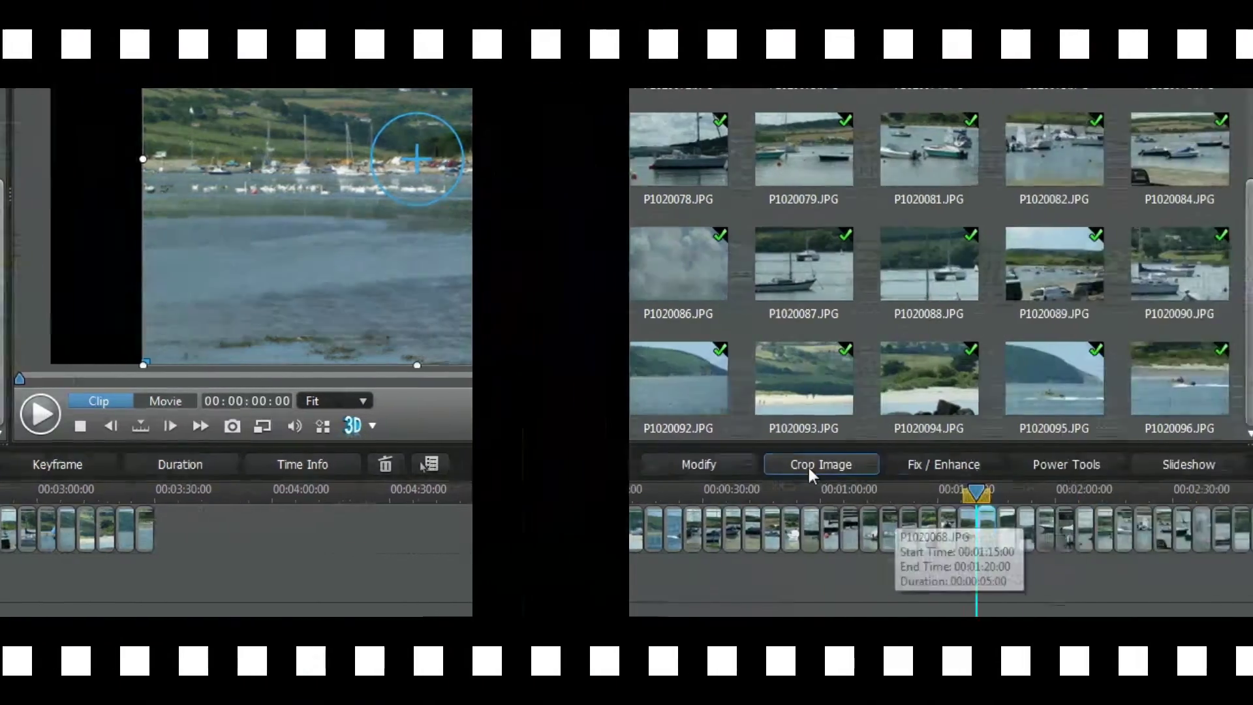
pyautogui.click(257, 468)
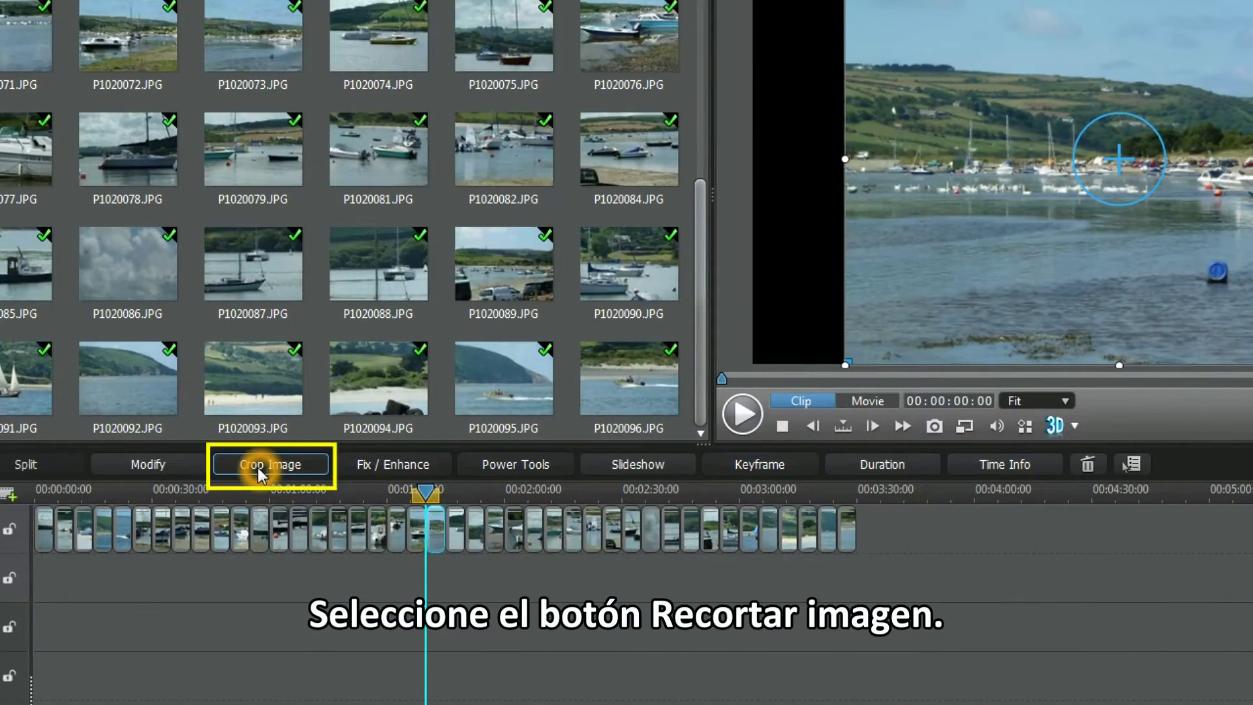
pyautogui.click(257, 467)
pyautogui.moveTo(861, 385); pyautogui.dragTo(812, 406)
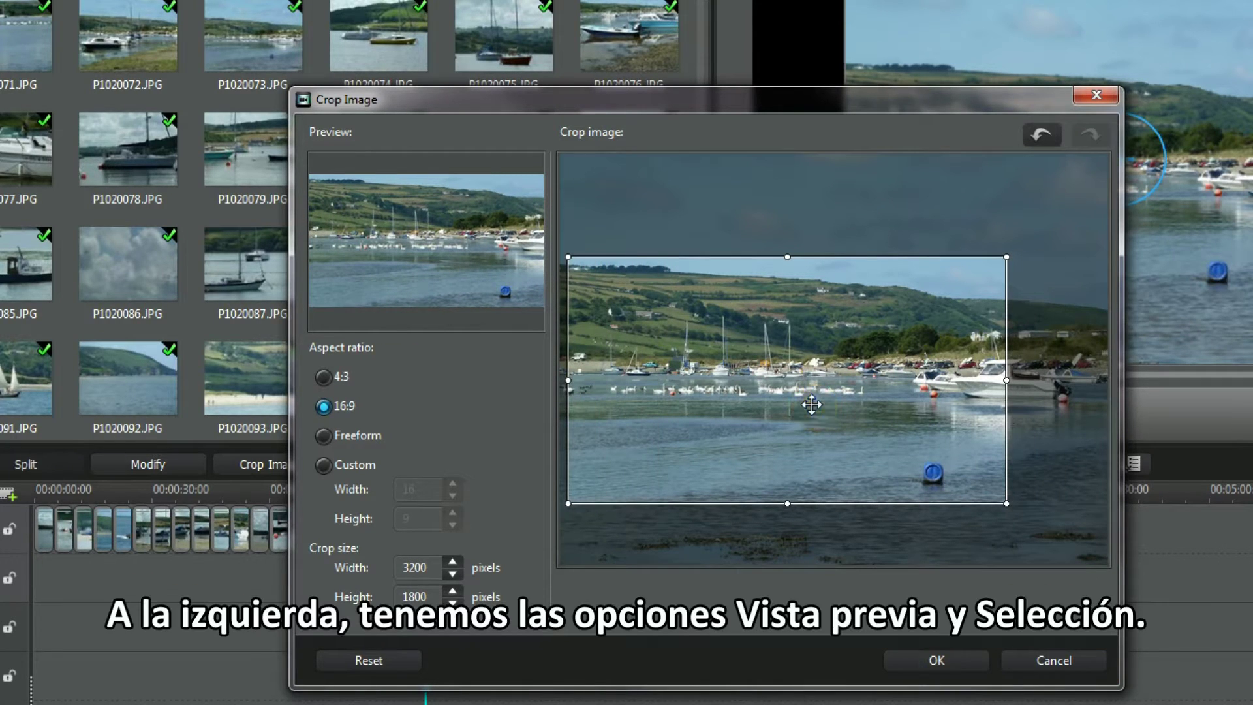
# - Try a smaller, repositioned 4:3 crop, then return to 16:9 and shrink it to 2635 × 1482
pyautogui.click(323, 377)
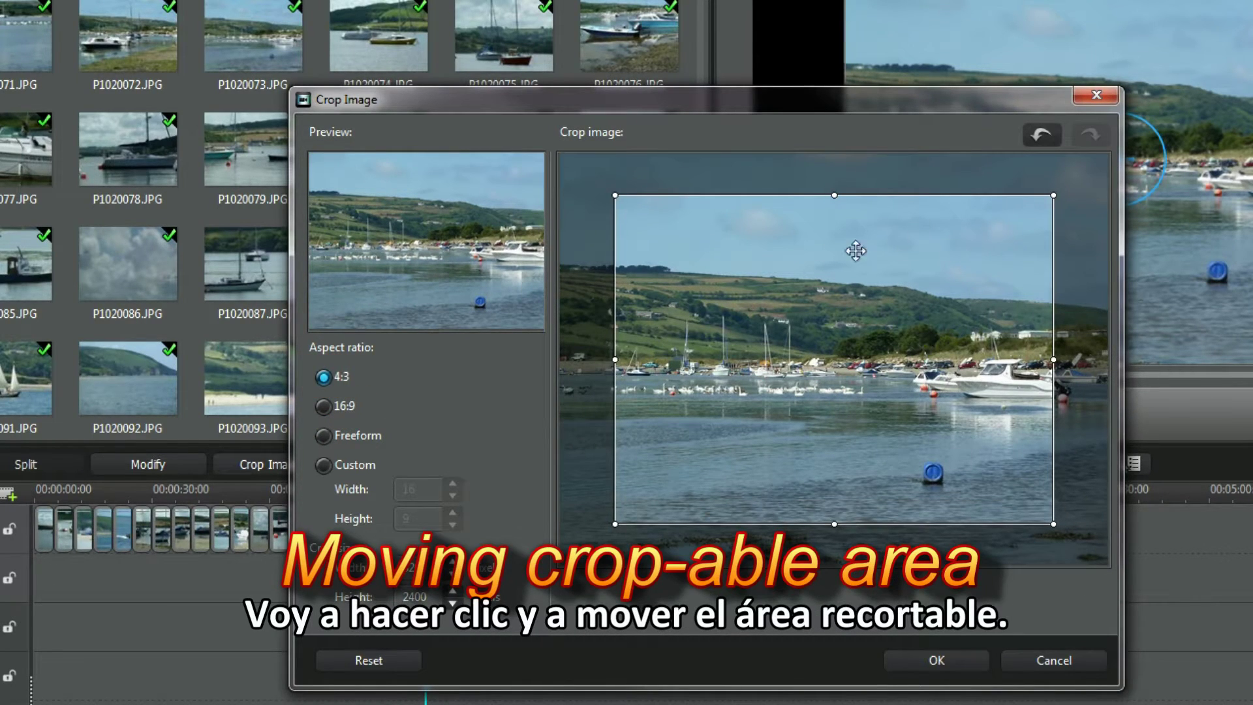
pyautogui.moveTo(804, 334); pyautogui.dragTo(803, 383)
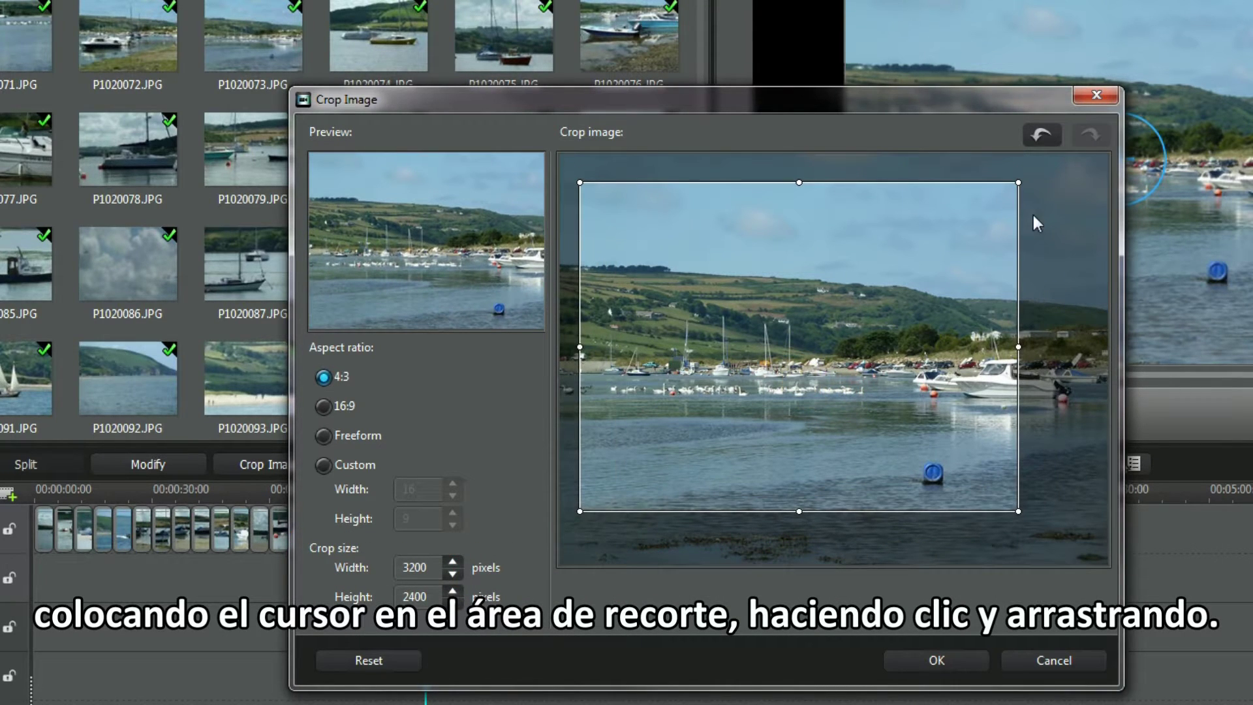
pyautogui.moveTo(1018, 183); pyautogui.dragTo(876, 279)
pyautogui.moveTo(749, 360)
pyautogui.mouseDown()
pyautogui.moveTo(732, 385)
pyautogui.moveTo(738, 350)
pyautogui.mouseUp()
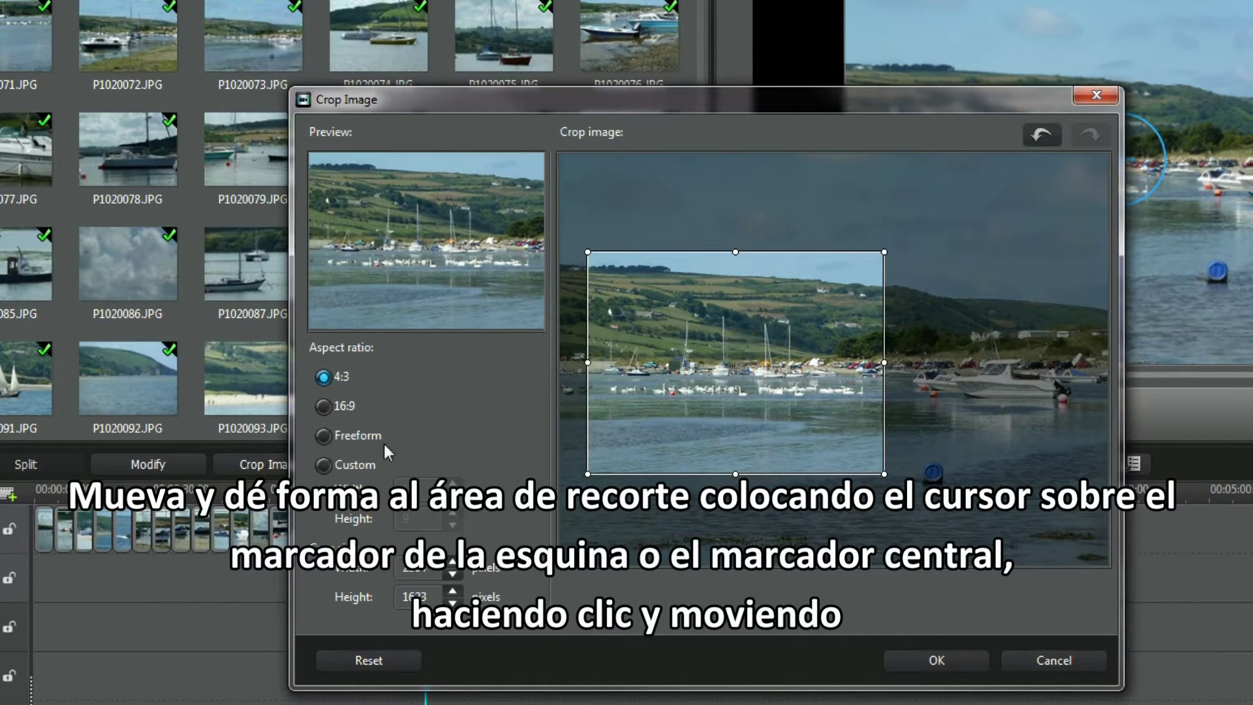
pyautogui.click(324, 406)
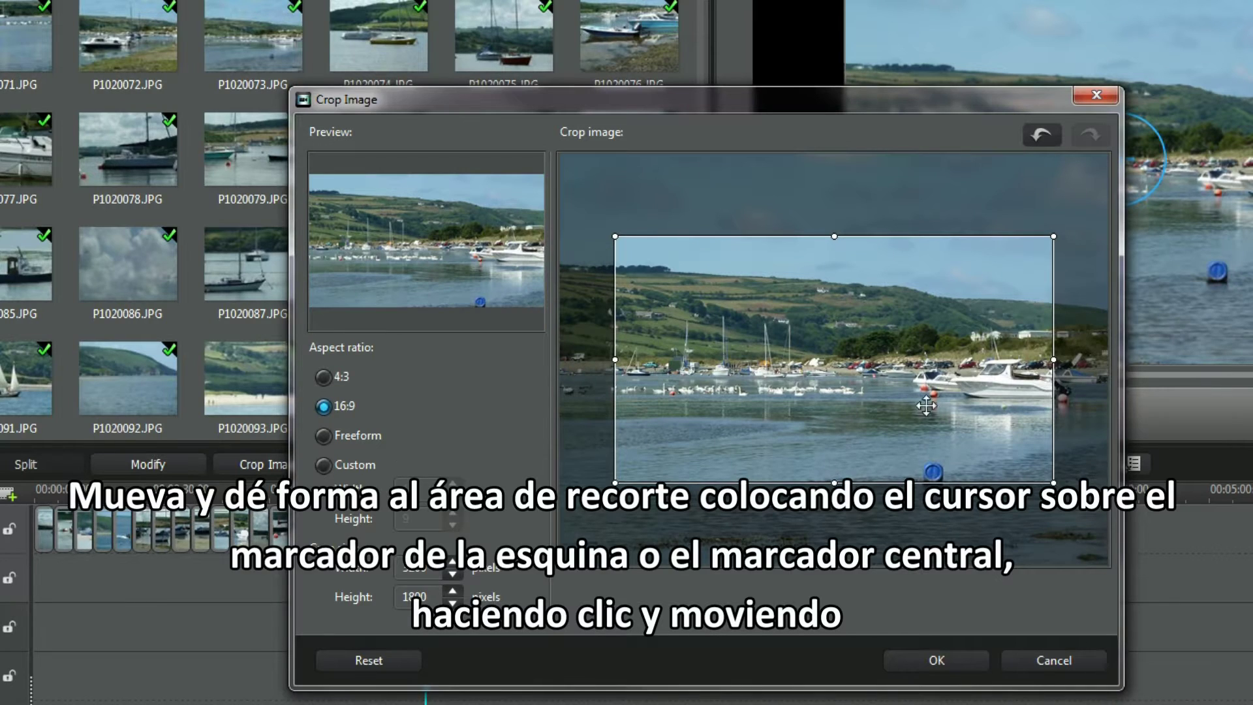
pyautogui.moveTo(1054, 244)
pyautogui.mouseDown()
pyautogui.moveTo(977, 297)
pyautogui.moveTo(1077, 233)
pyautogui.mouseUp()
# - Reshape the crop freeform, raising the bottom edge to trim the water, then restore 16:9
pyautogui.click(323, 434)
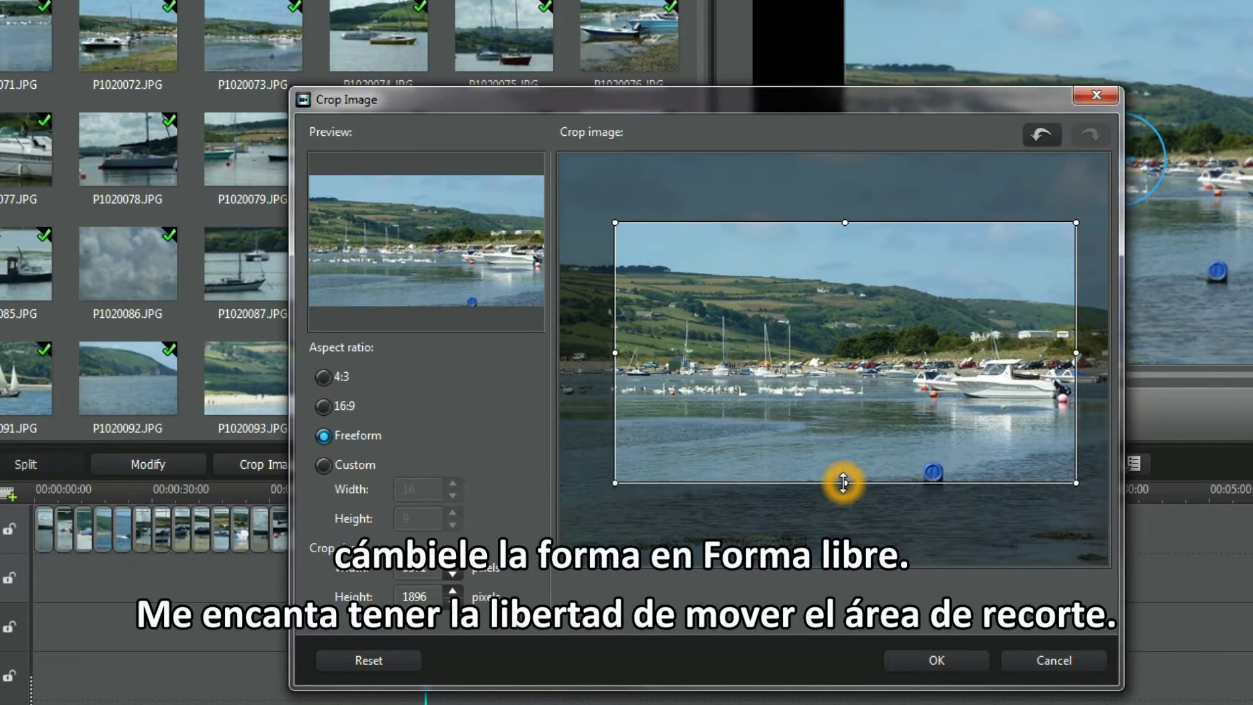
pyautogui.moveTo(845, 485); pyautogui.dragTo(848, 420)
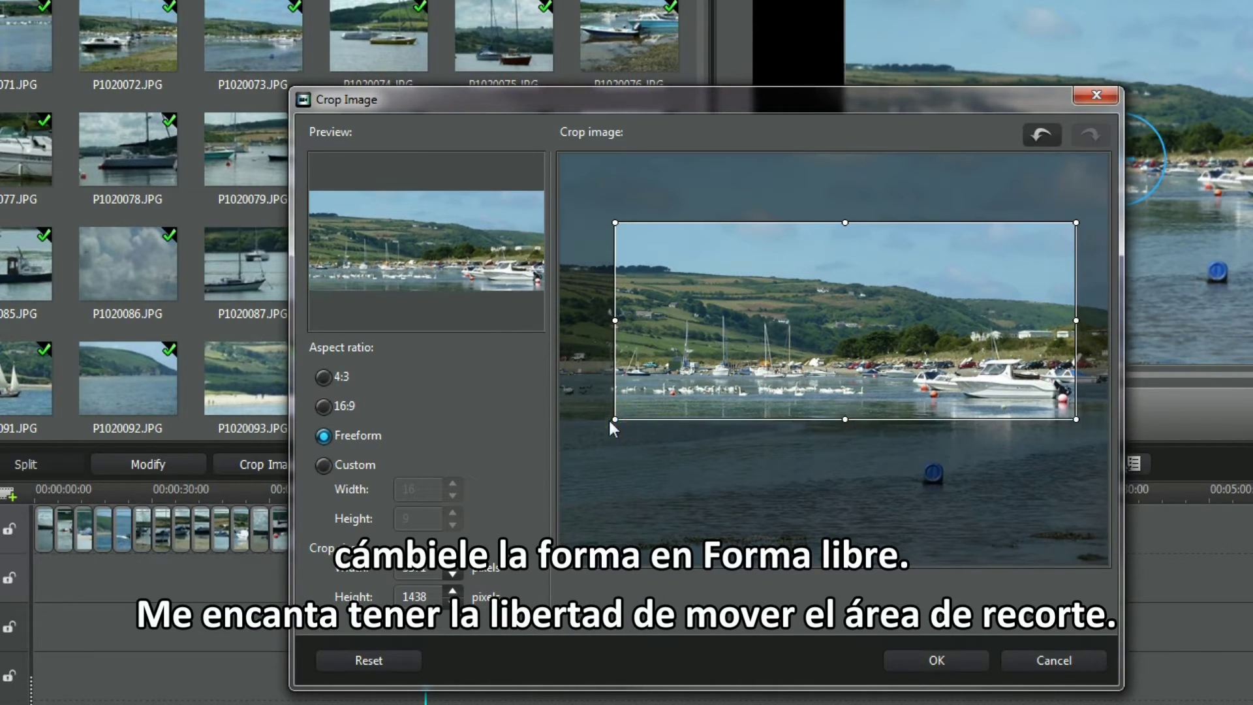
pyautogui.moveTo(615, 417); pyautogui.dragTo(582, 483)
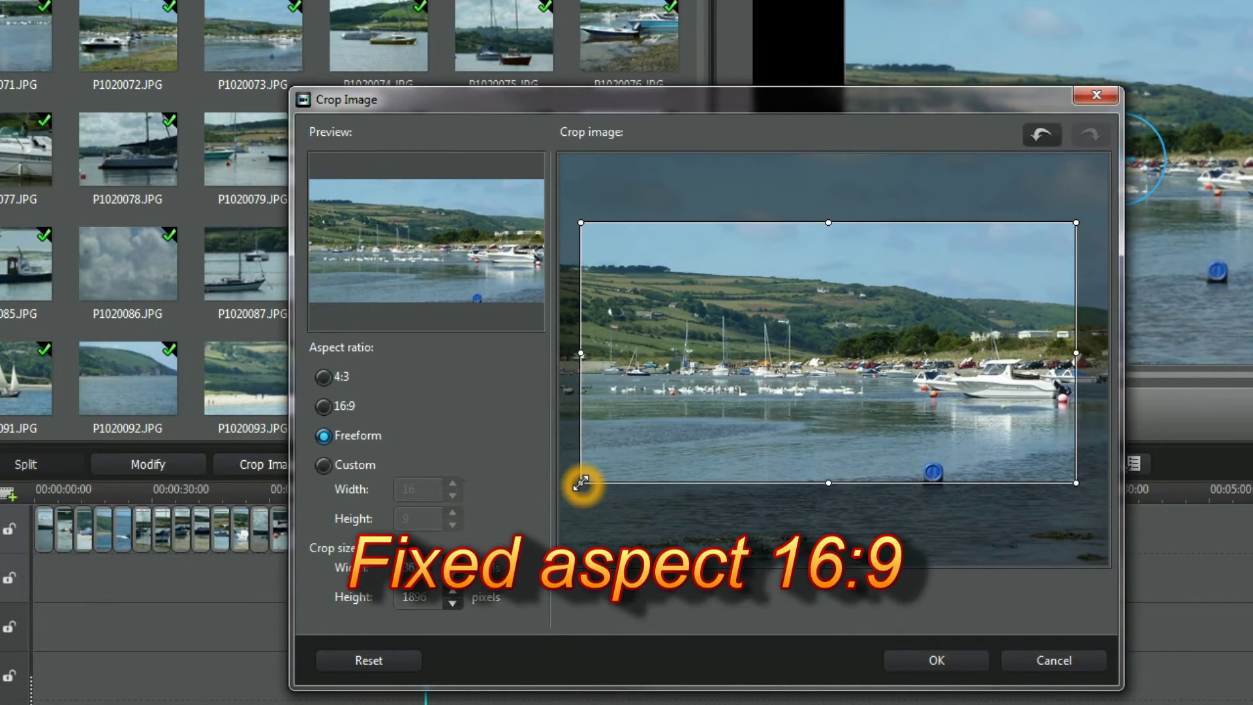
pyautogui.click(324, 407)
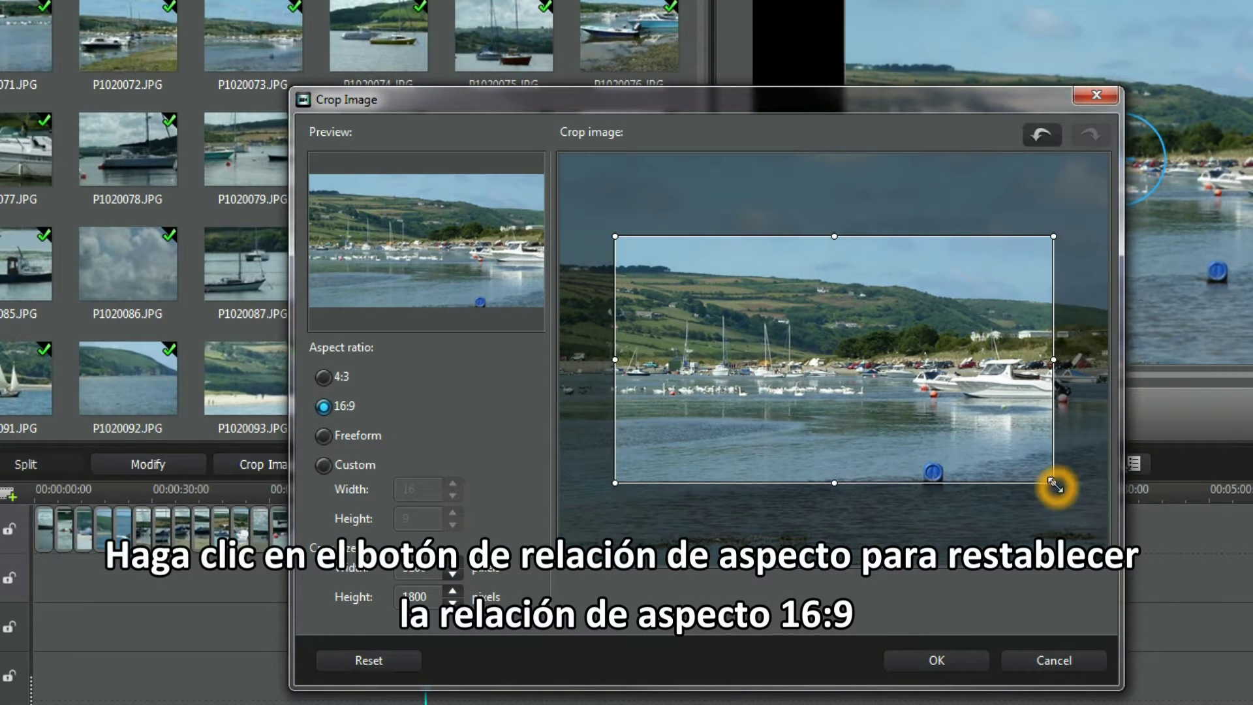
# - Resize the 16:9 crop to about 3664 × 2061 and nudge it slightly right and down
pyautogui.moveTo(1052, 482); pyautogui.dragTo(947, 421)
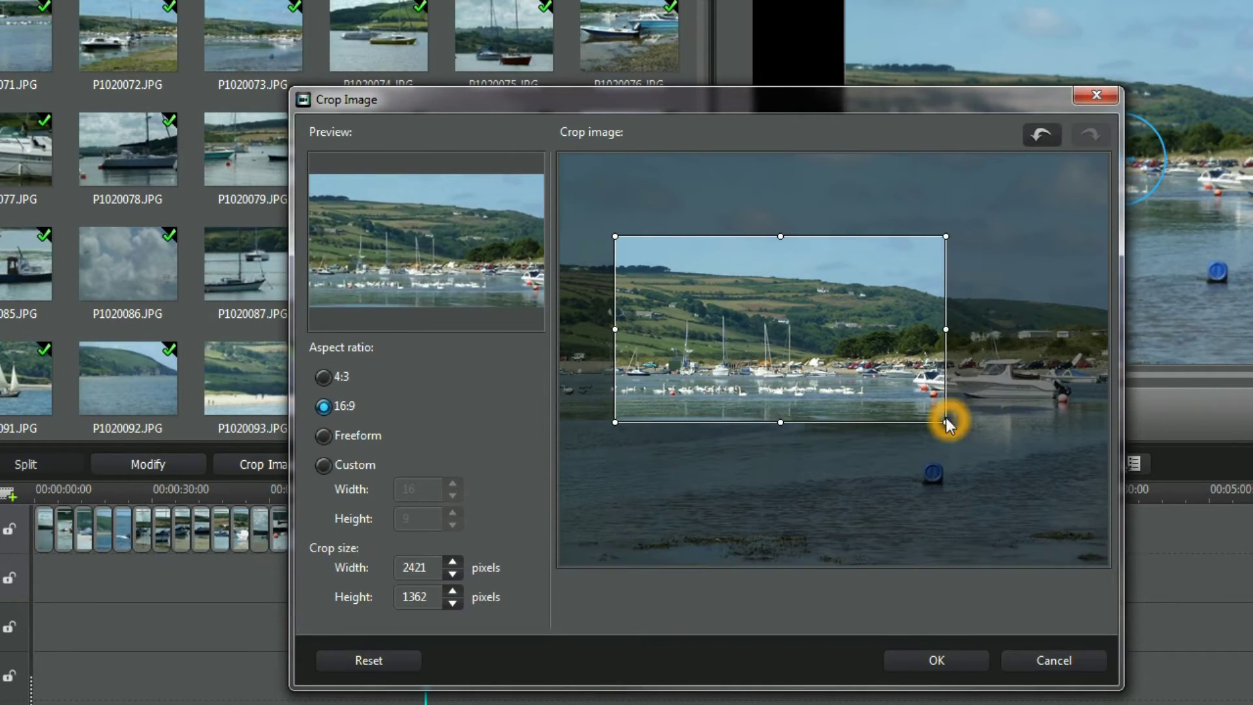
pyautogui.moveTo(779, 341); pyautogui.dragTo(728, 365)
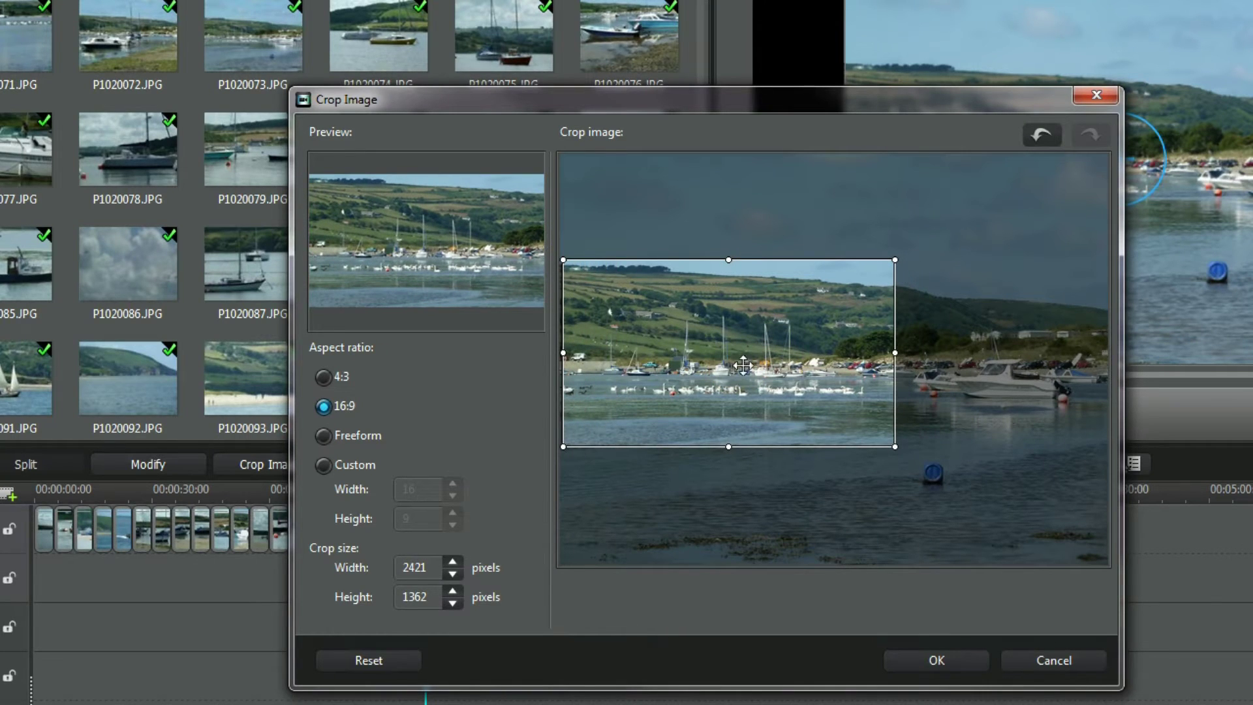
pyautogui.moveTo(896, 261); pyautogui.dragTo(1066, 352)
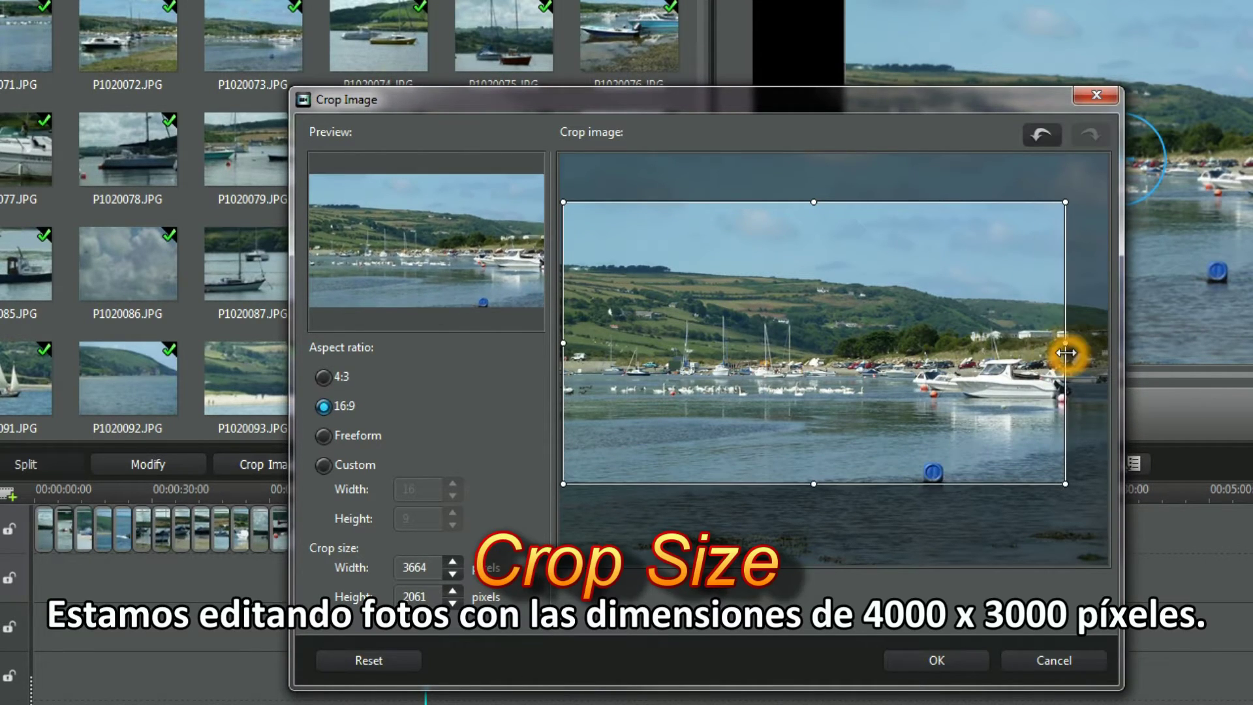
pyautogui.moveTo(879, 345); pyautogui.dragTo(889, 356)
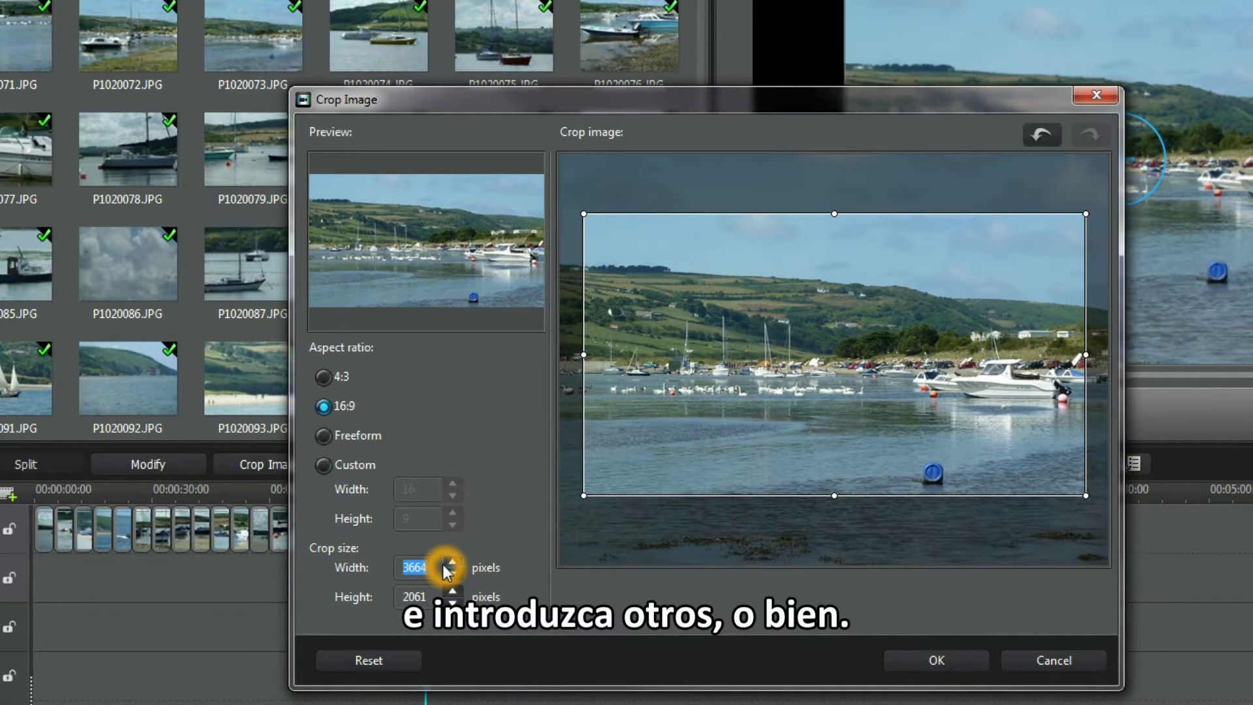
# - Enter crop widths 2500 then 1920, moving the frame over the boats, then try Custom ratio
pyautogui.write('2500')
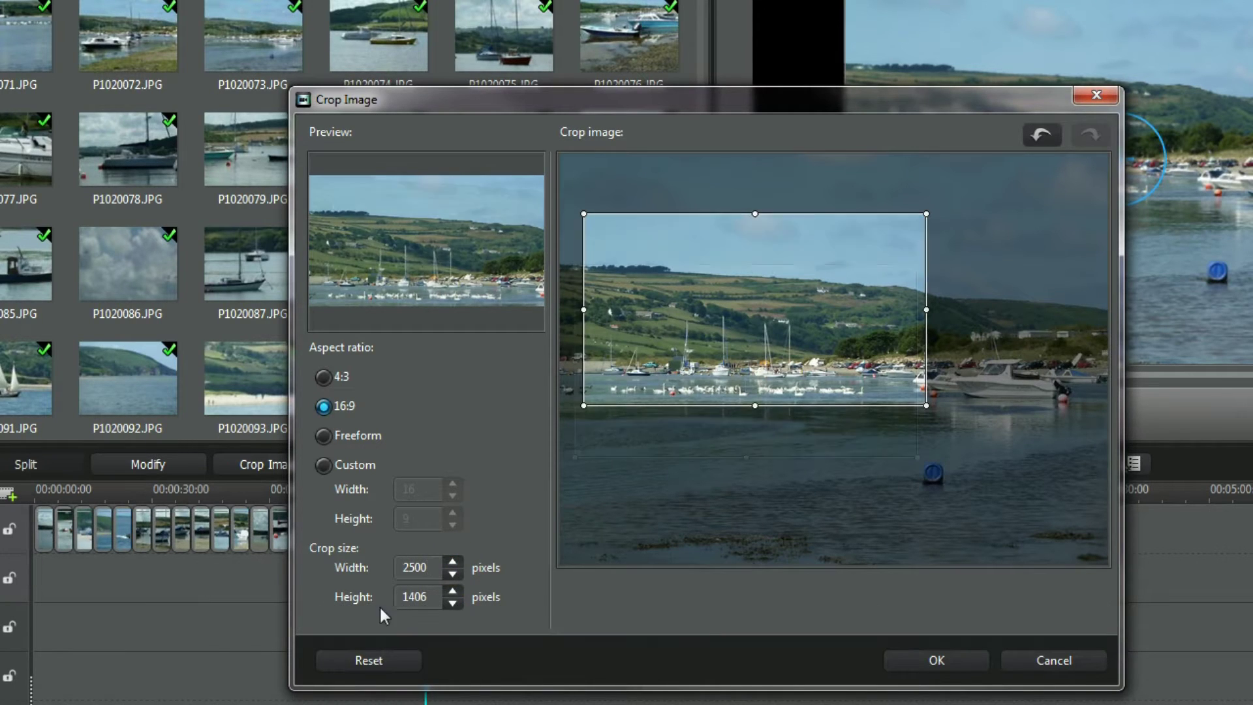
pyautogui.moveTo(747, 346); pyautogui.dragTo(739, 398)
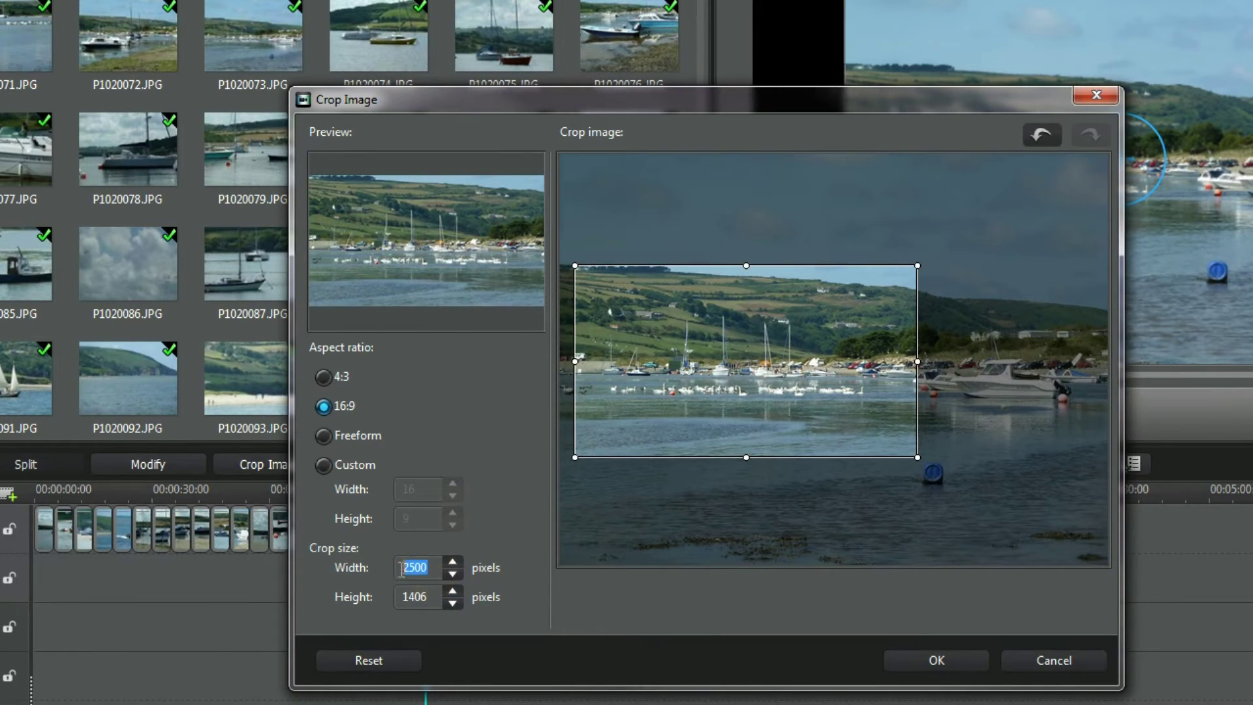
pyautogui.write('1920')
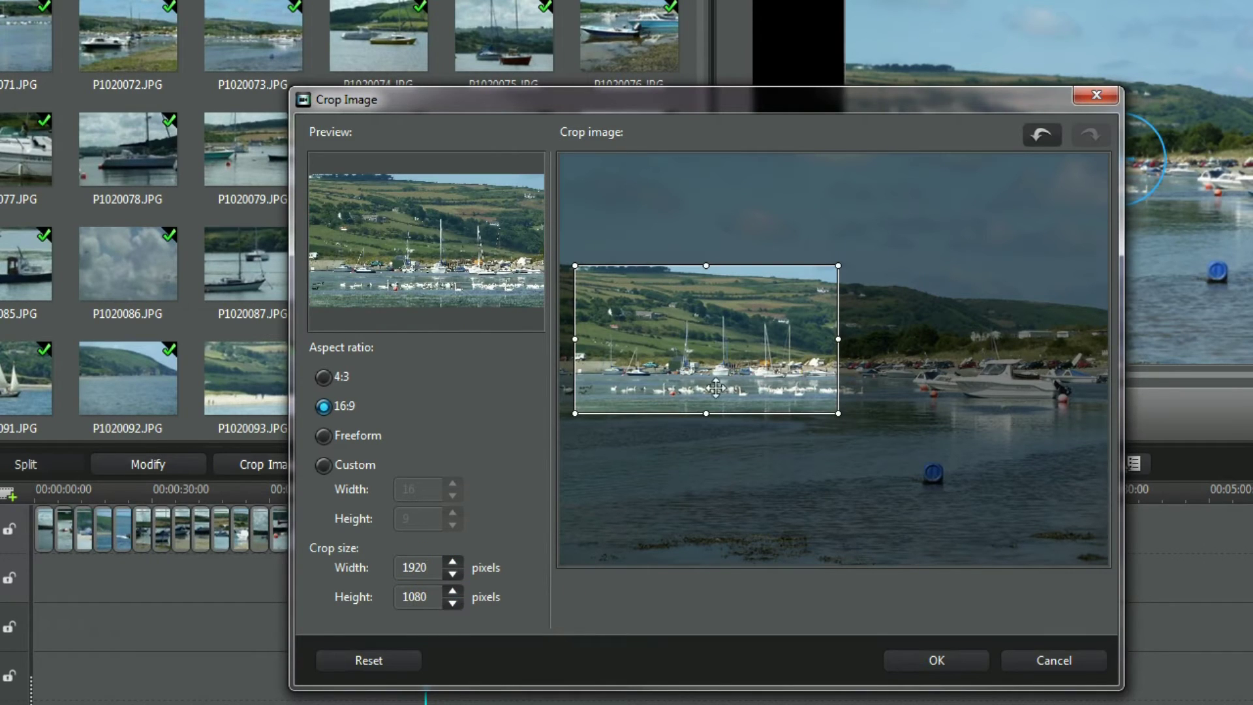
pyautogui.moveTo(716, 388); pyautogui.dragTo(758, 411)
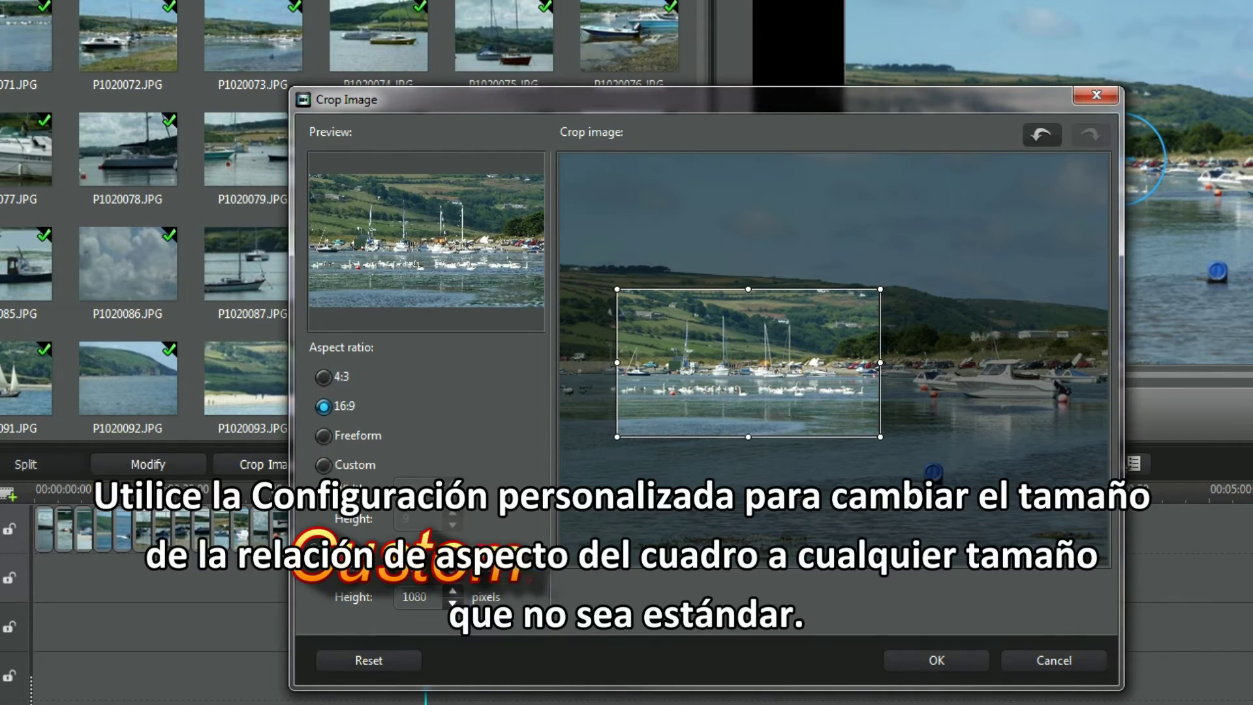
pyautogui.click(324, 464)
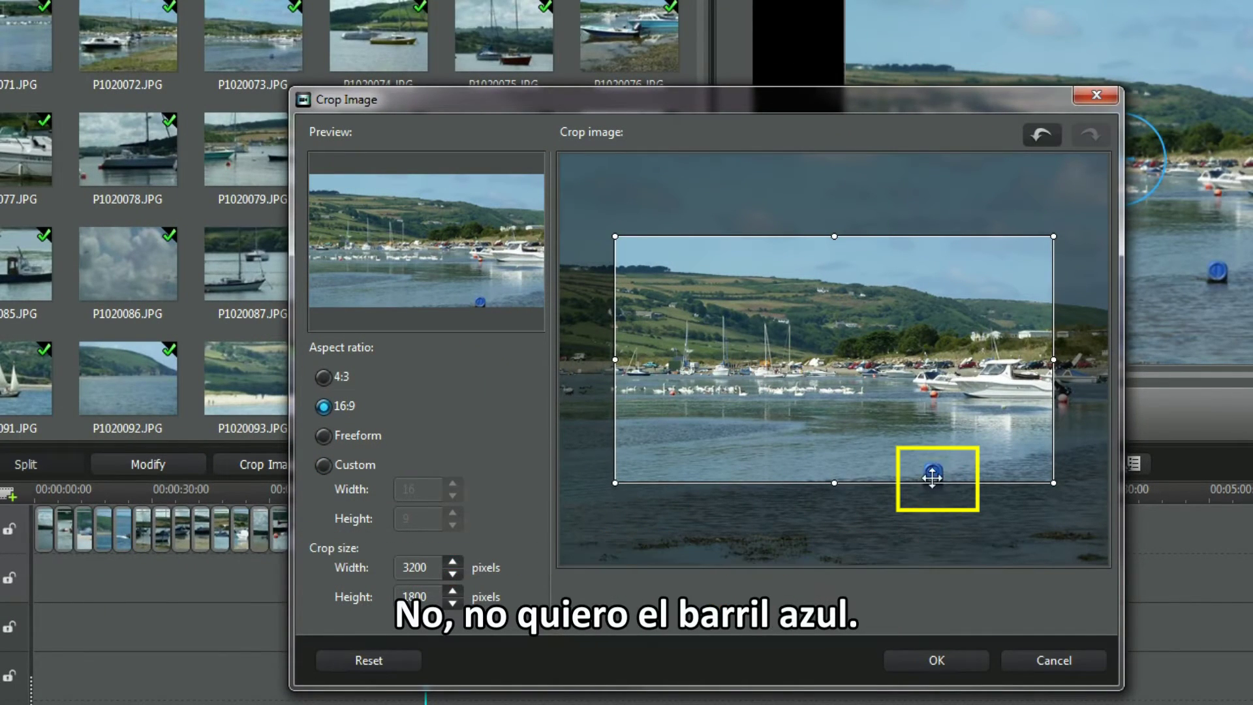
# - Move the crop away from the buoy, enlarge it to 3785 × 2129, and apply it
pyautogui.moveTo(833, 410); pyautogui.dragTo(788, 383)
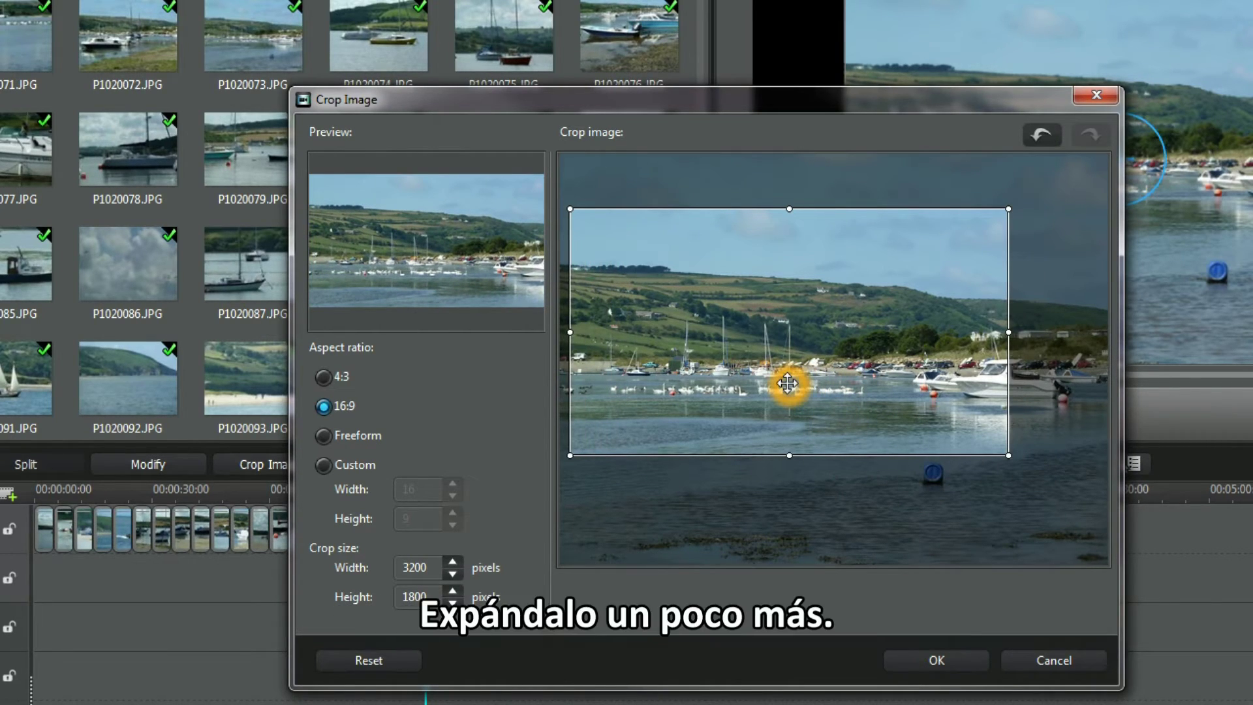
pyautogui.moveTo(1008, 209); pyautogui.dragTo(1077, 196)
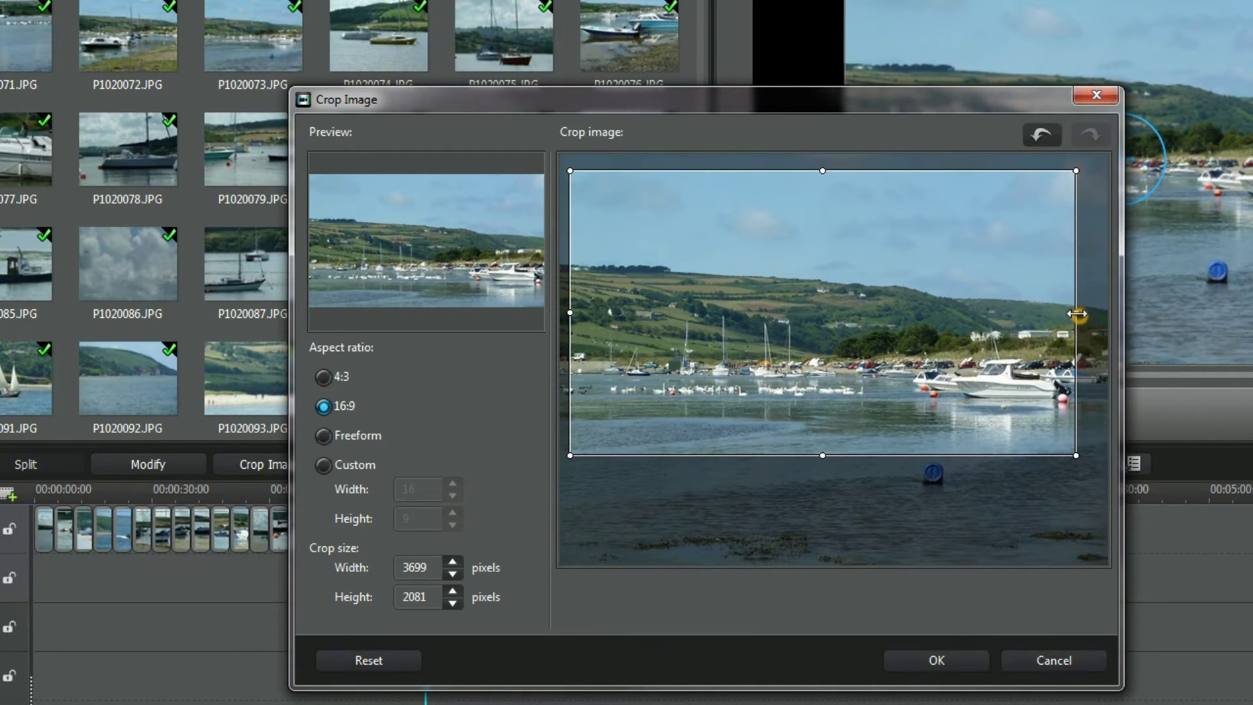
pyautogui.moveTo(1077, 314); pyautogui.dragTo(1088, 314)
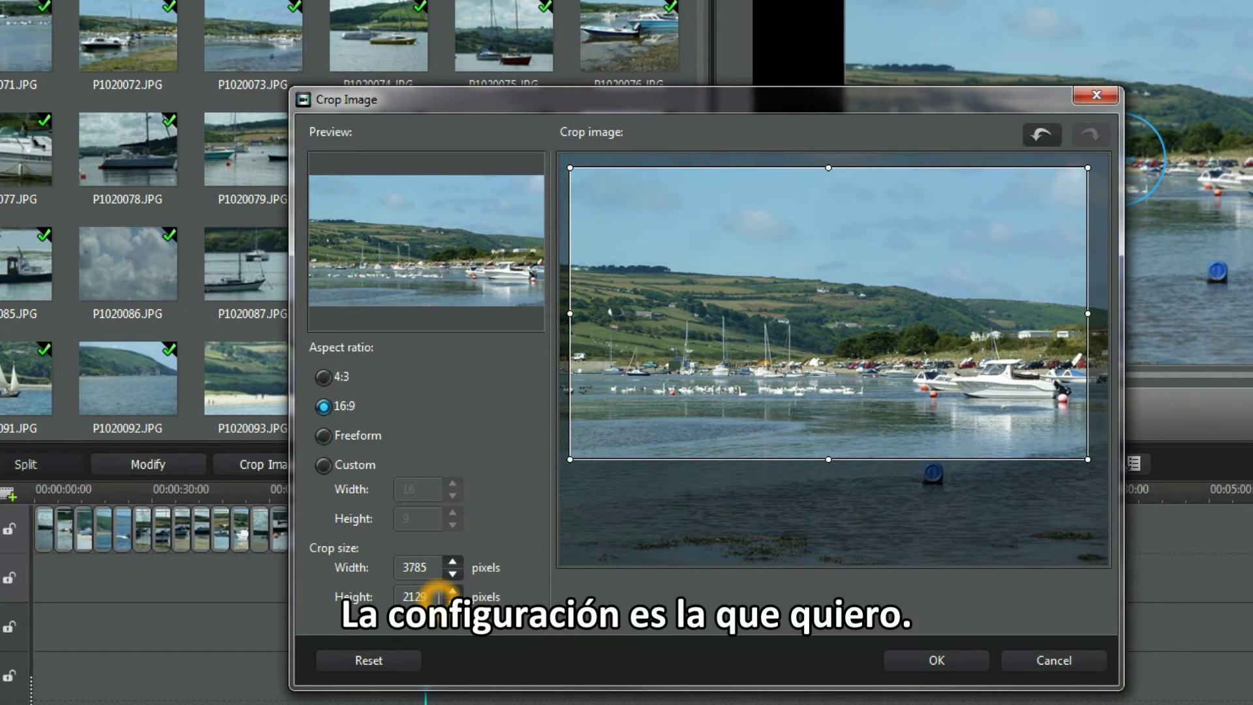
pyautogui.click(922, 666)
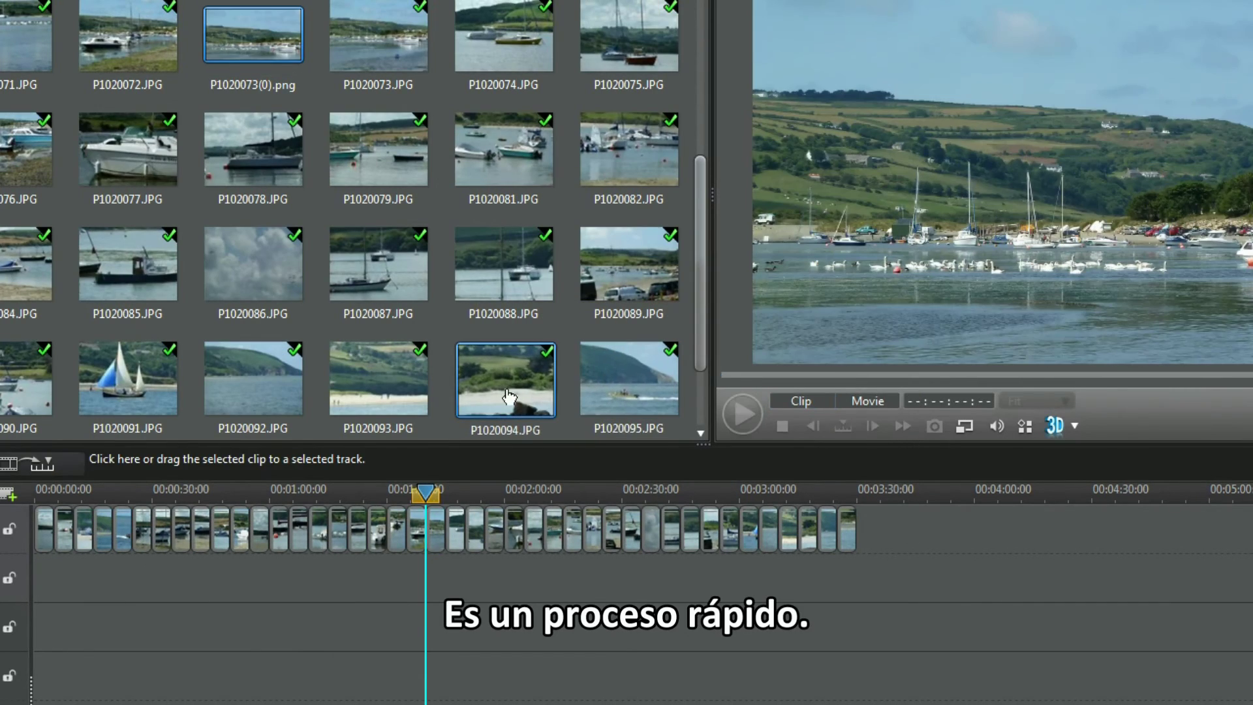
# - Check the cropped timeline clip and locate P1020073(0).png in the Croped Pictures folder
pyautogui.click(444, 547)
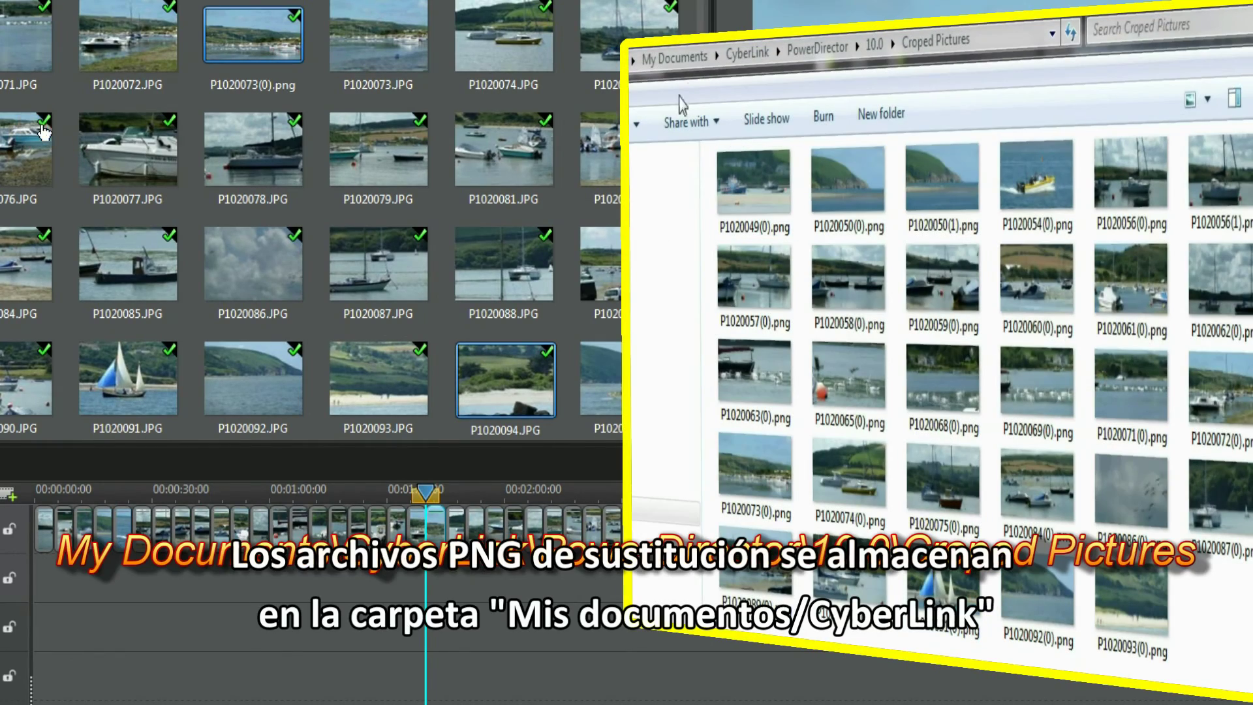
pyautogui.click(271, 74)
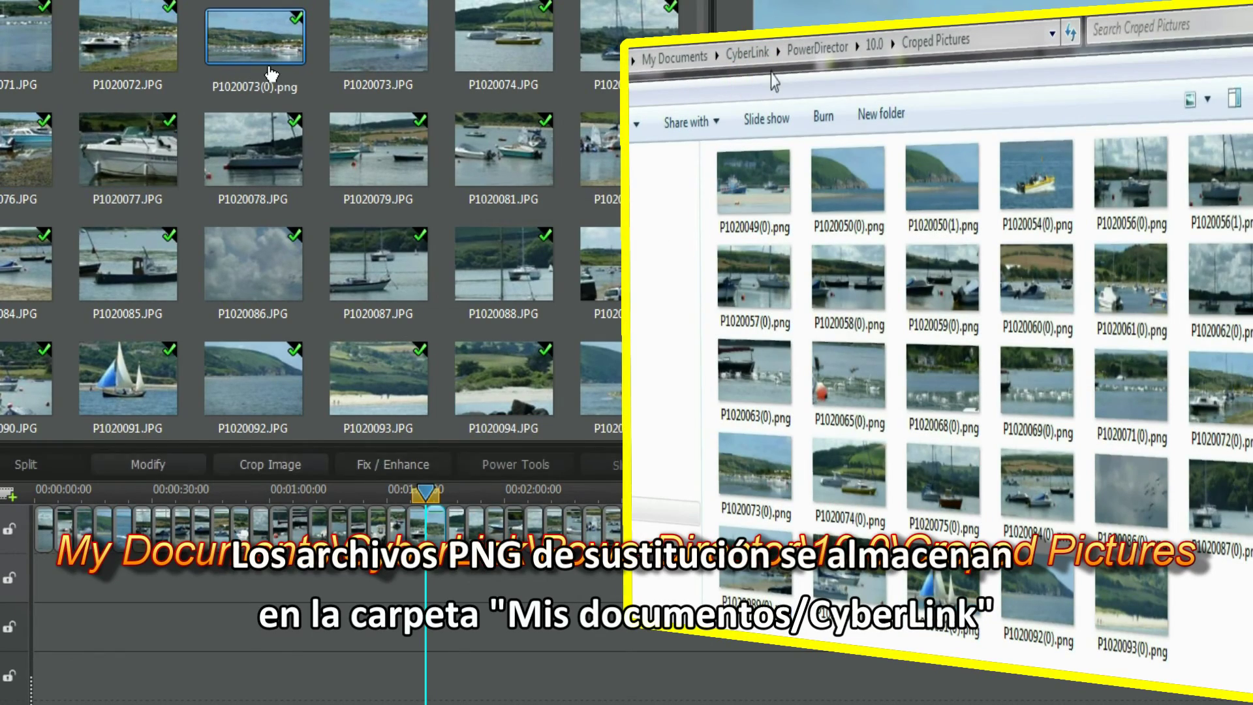
pyautogui.click(276, 72)
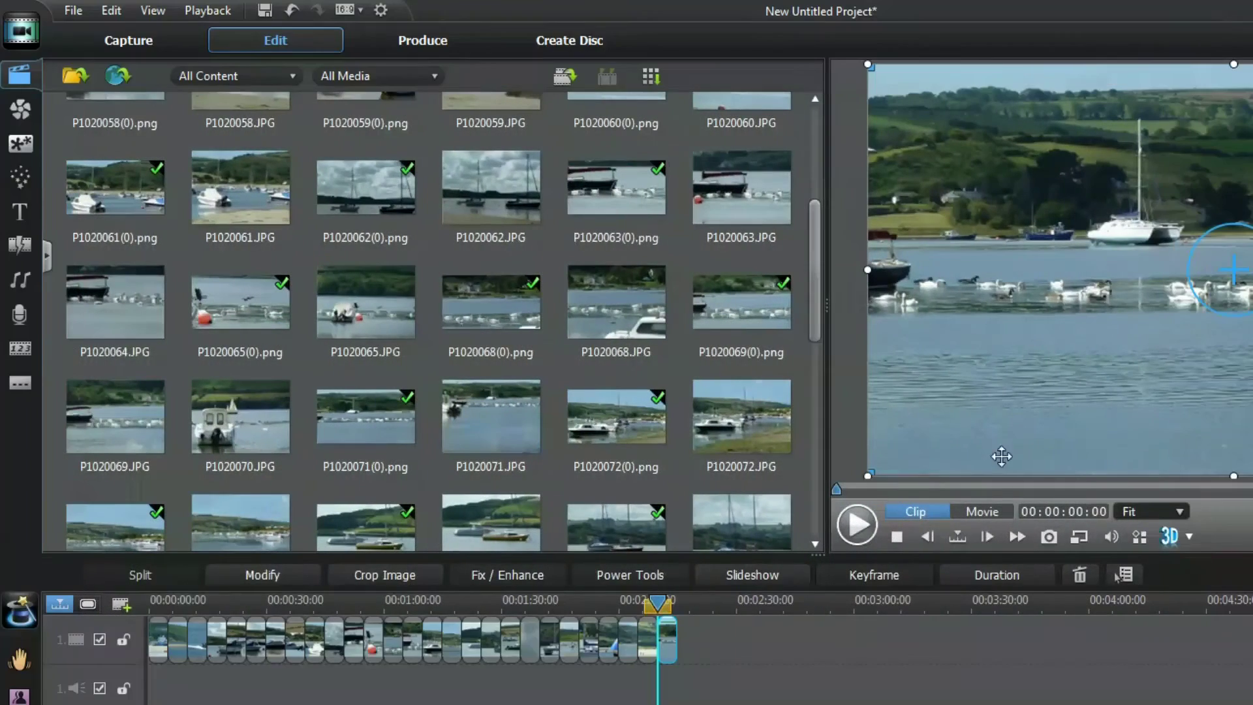
# - Browse the transitions list and drag Dissolve Fine toward the timeline, then preview a library photo
pyautogui.click(333, 450)
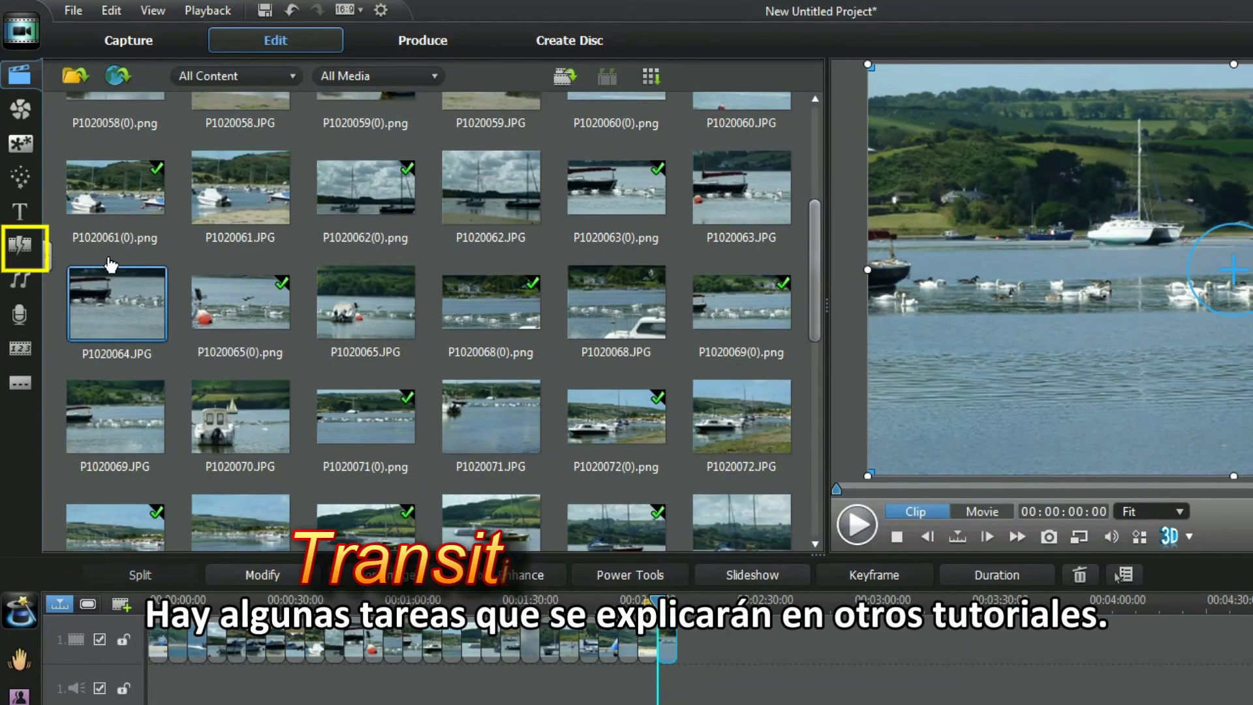
pyautogui.click(24, 246)
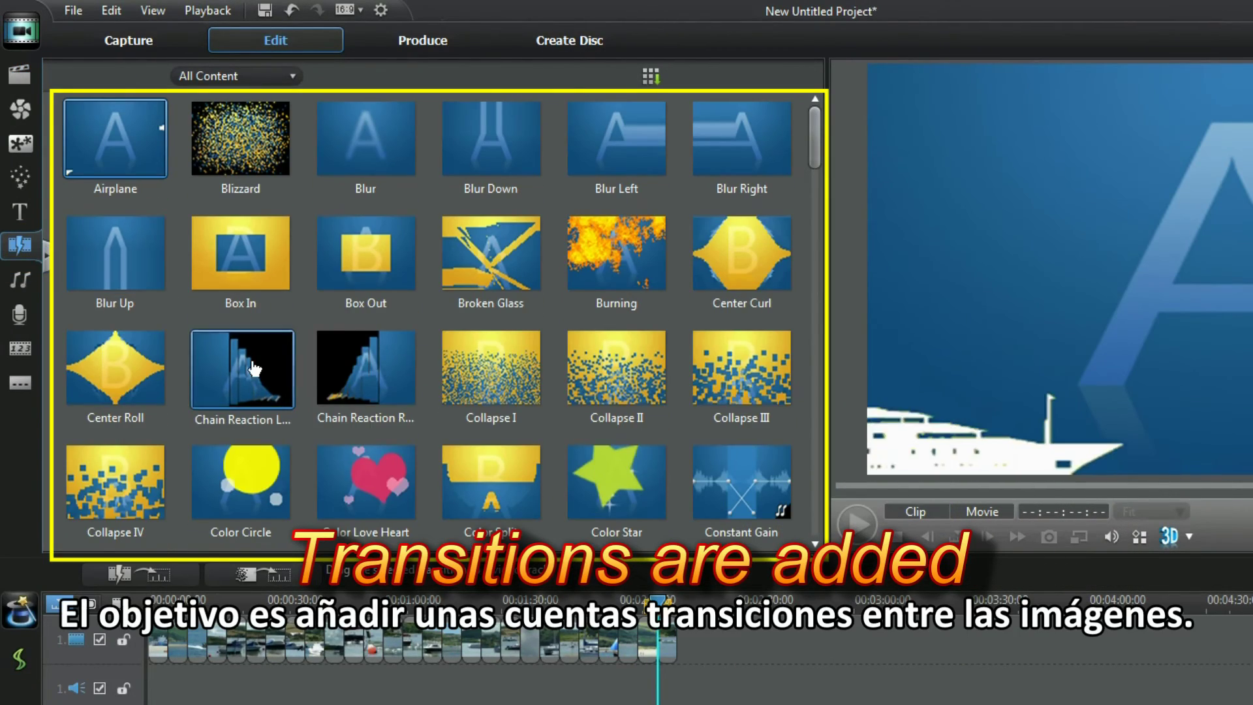
pyautogui.click(817, 148)
pyautogui.moveTo(819, 147); pyautogui.dragTo(819, 186)
pyautogui.moveTo(492, 301); pyautogui.dragTo(171, 612)
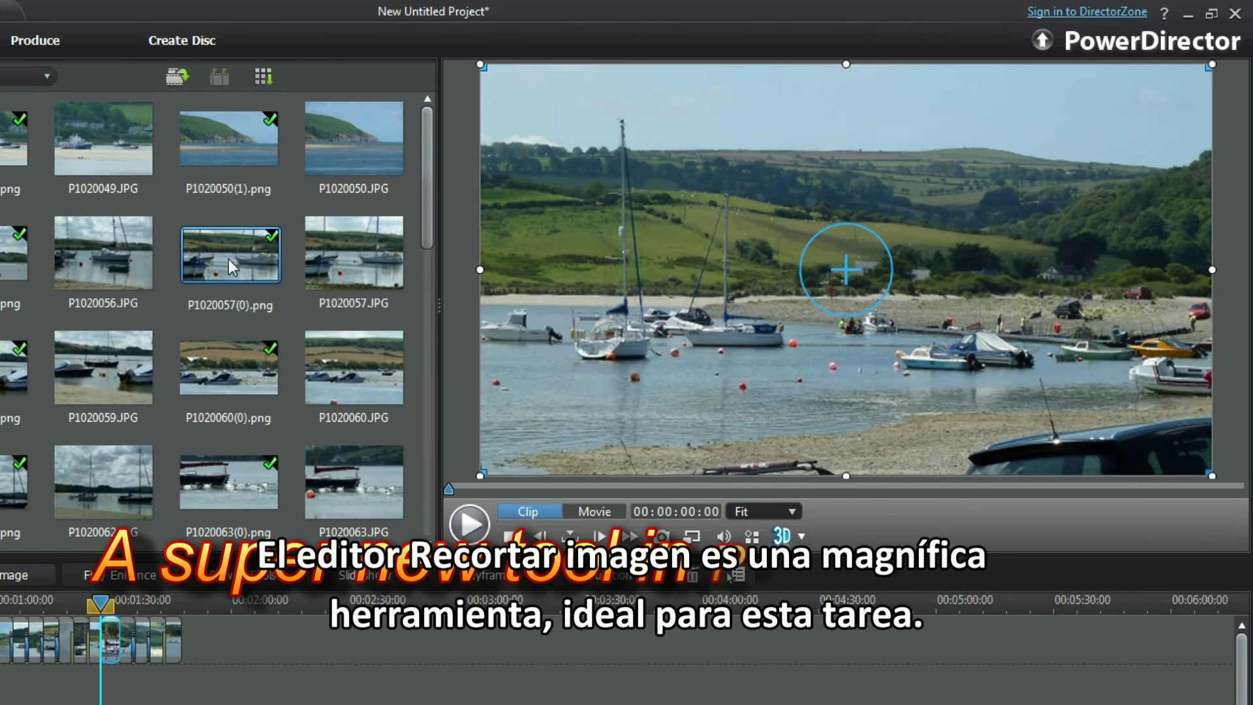
pyautogui.click(531, 437)
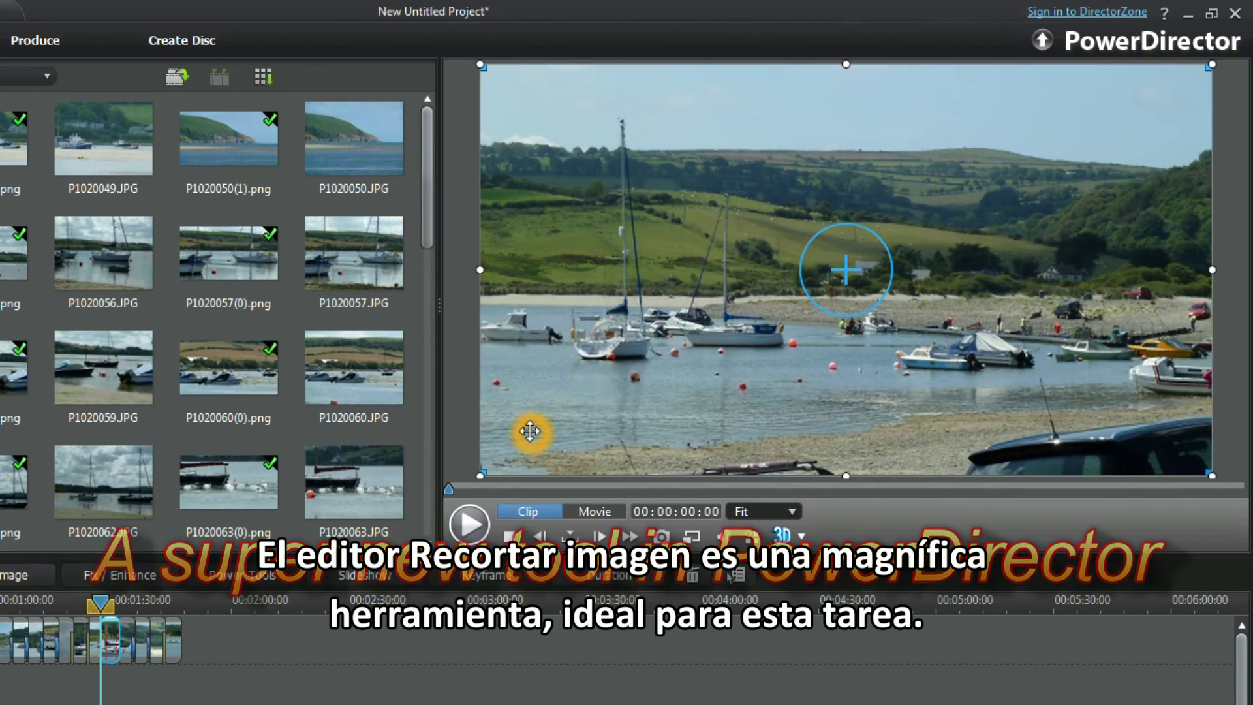